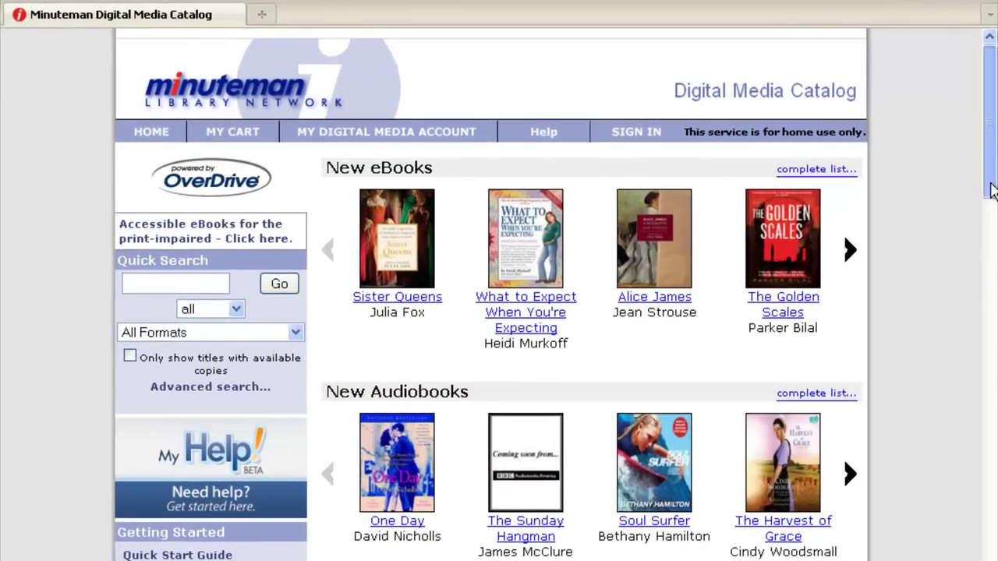
- Visit the OverDrive Media Console page, cancel the Windows installer download, and return to the catalog
left_click_drag(992, 191, 982, 512)
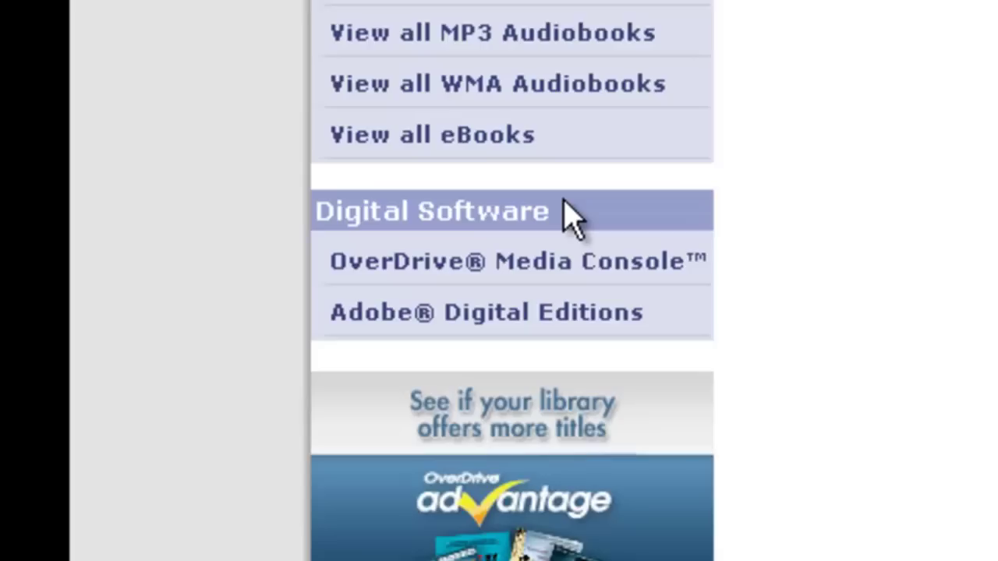
left_click(405, 275)
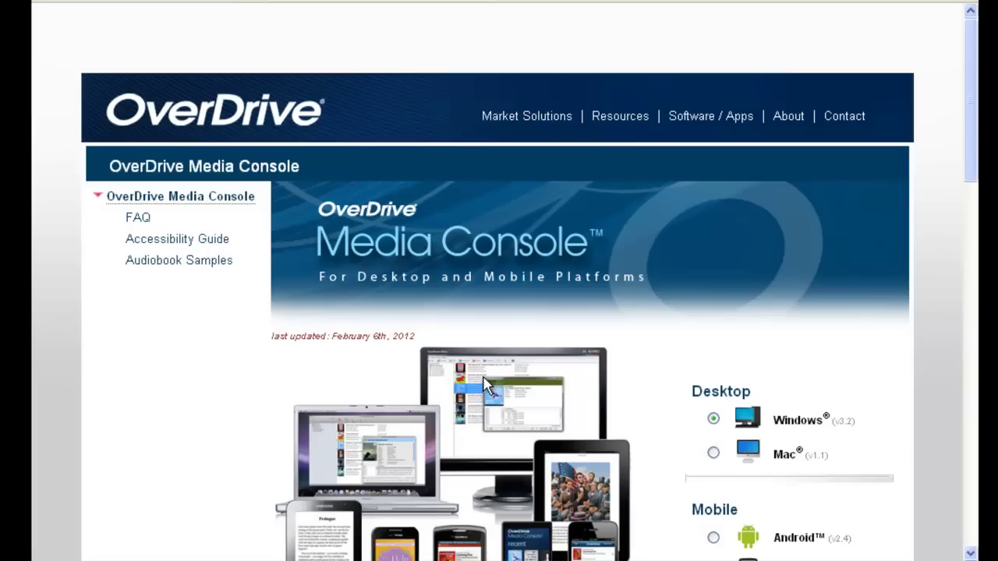
left_click_drag(969, 174, 962, 250)
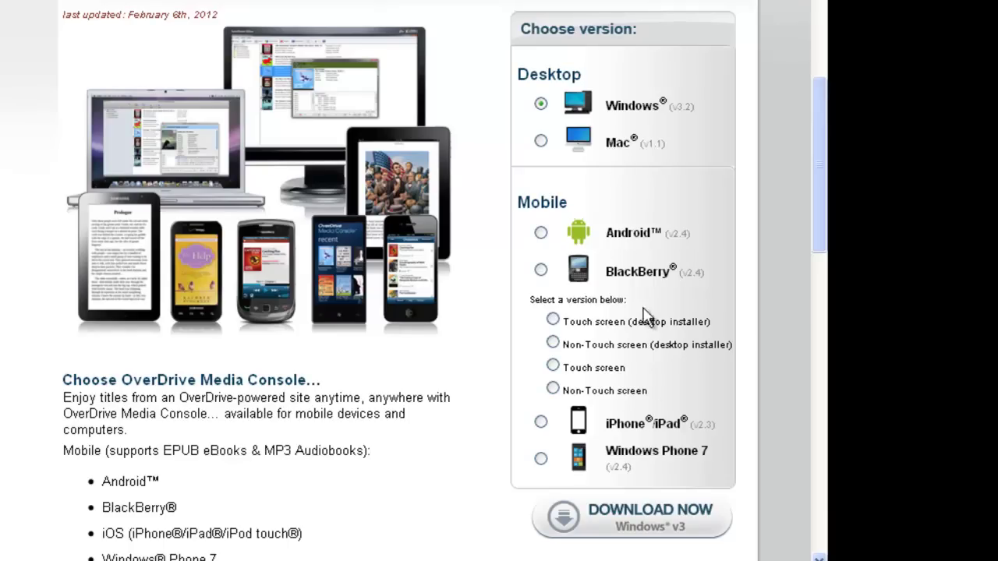
left_click(659, 519)
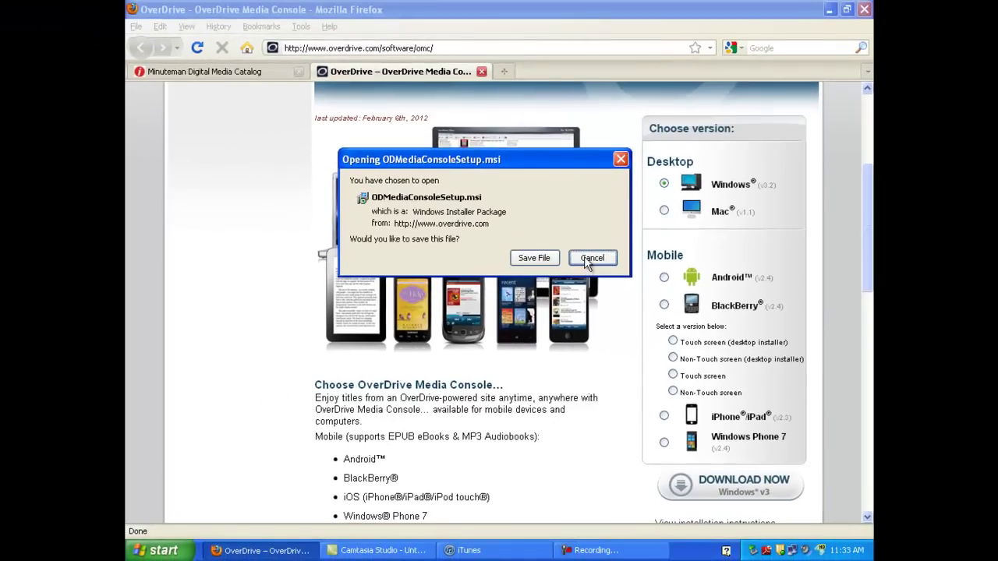
left_click(591, 258)
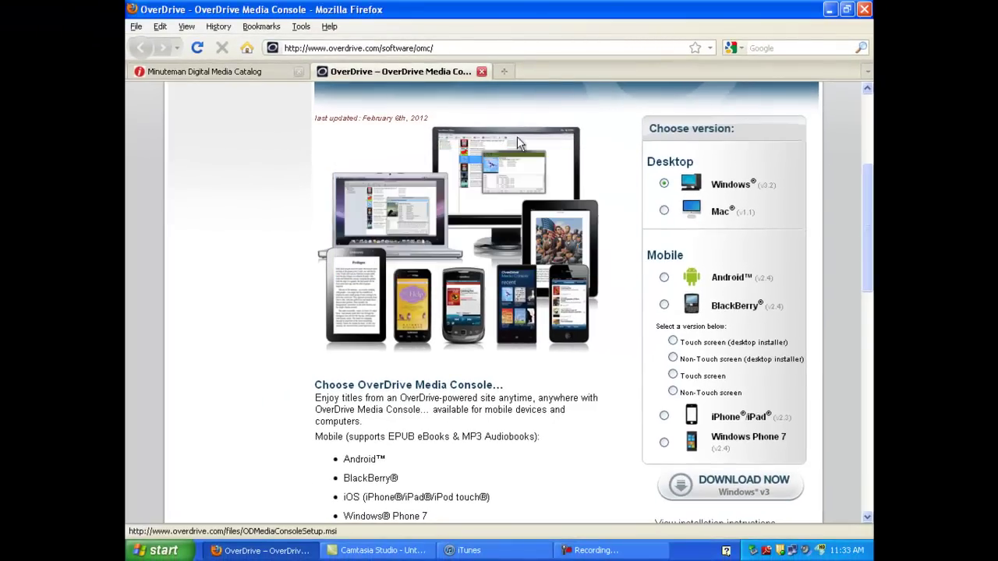
left_click(480, 72)
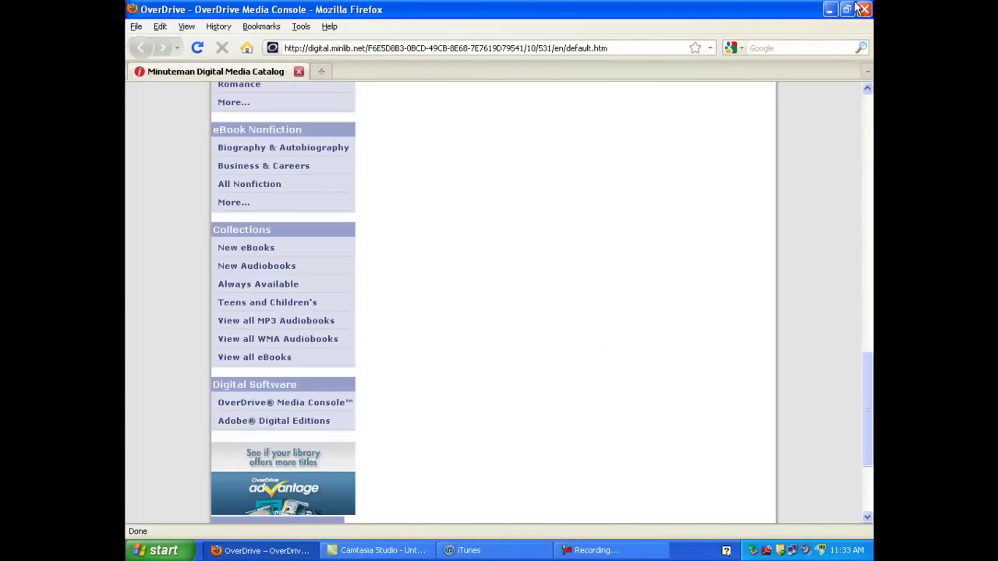
left_click(828, 10)
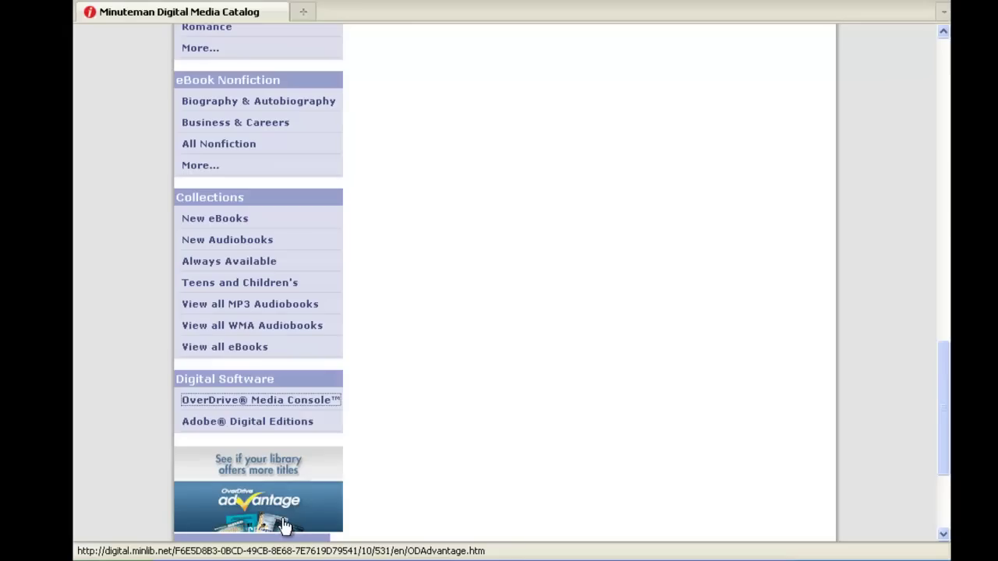
scroll(947, 339, "up", 1)
left_click_drag(948, 339, 944, 46)
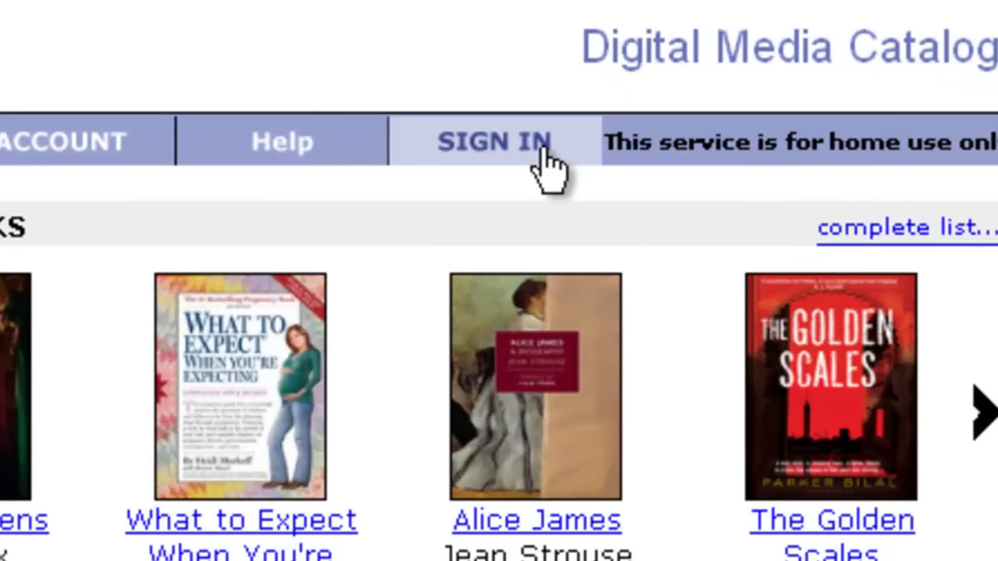
- Sign in to the library with the library card number and PIN
left_click(649, 119)
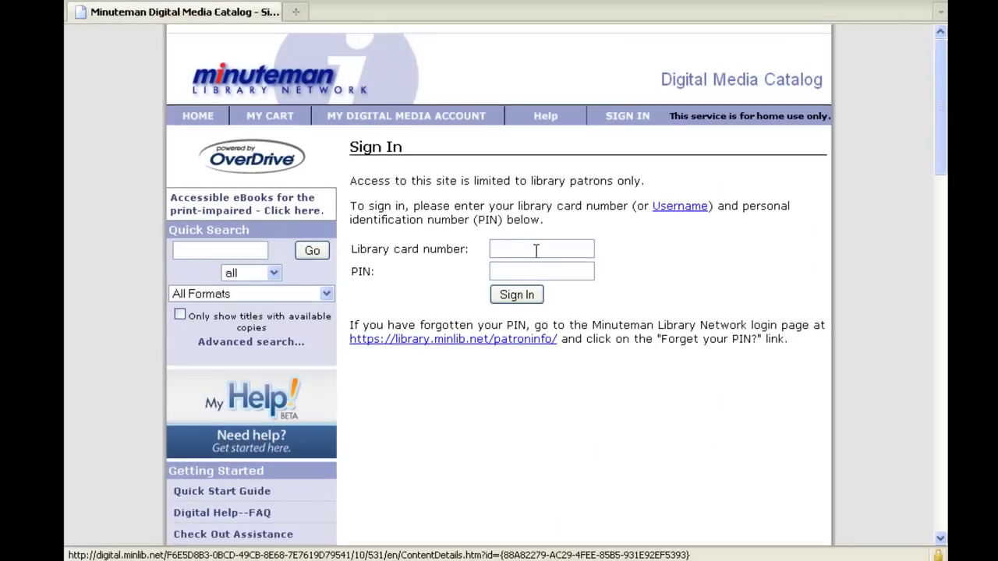
left_click(536, 249)
key("Tab")
type("******")
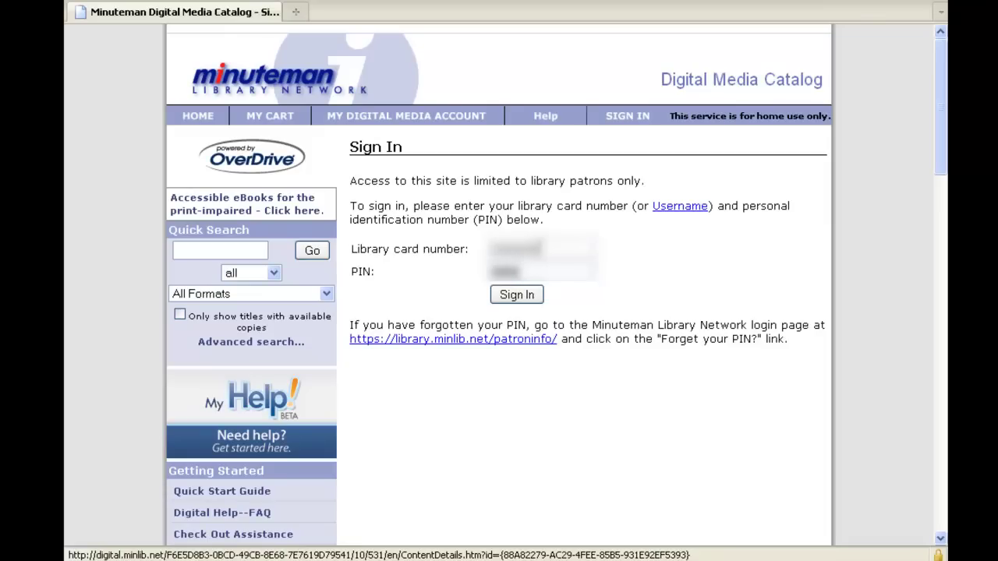
key("Return")
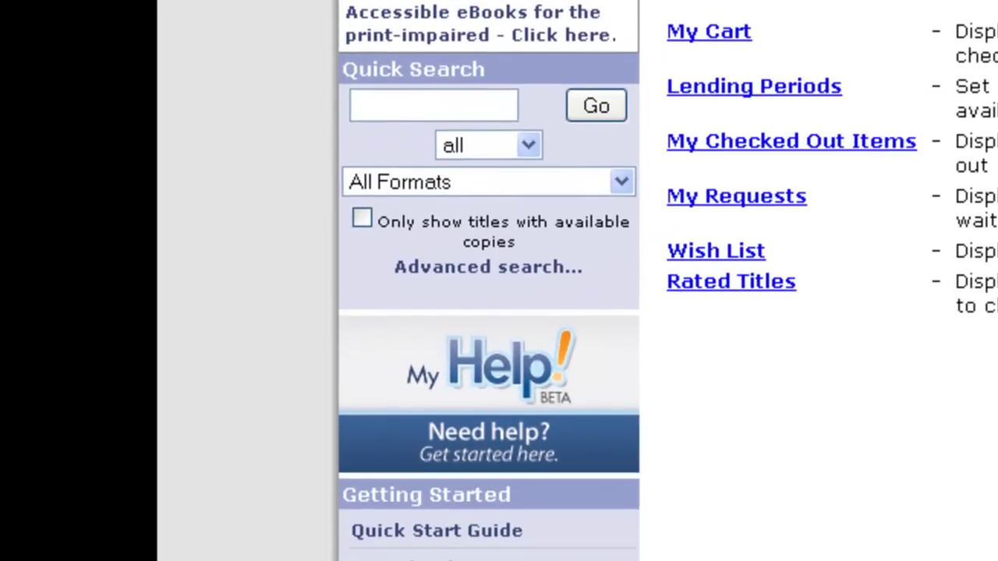
- Check the Quick Search format list without changing it, then go to Advanced Search
left_click(444, 106)
left_click(428, 182)
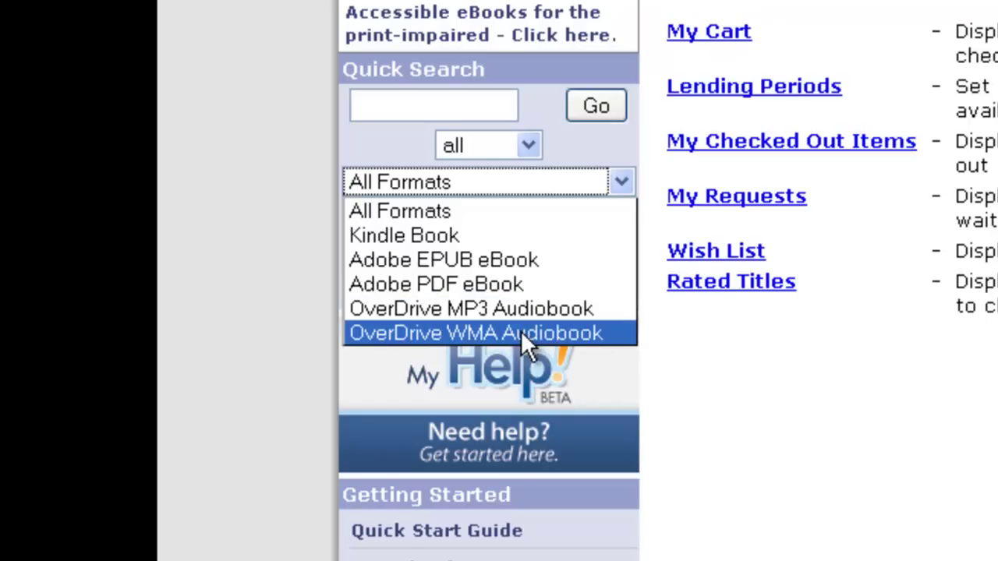
left_click(626, 185)
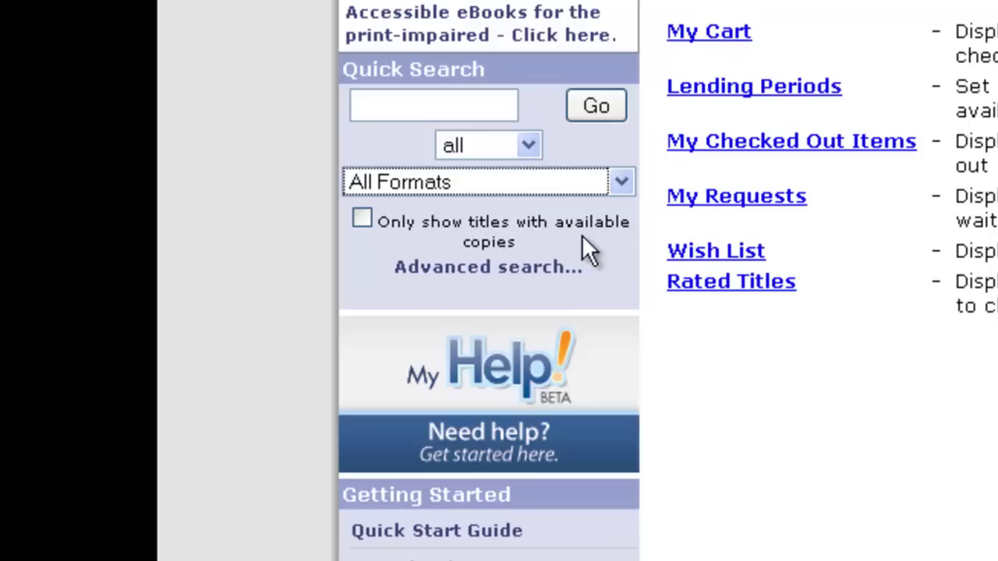
left_click(550, 273)
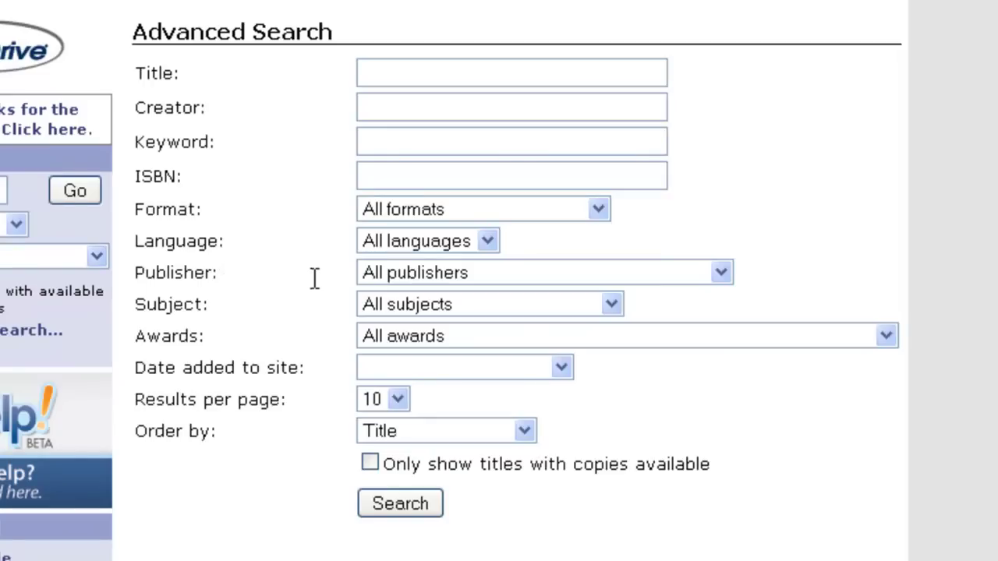
- Search for available titles in the OverDrive MP3 Audiobook format only
left_click(599, 210)
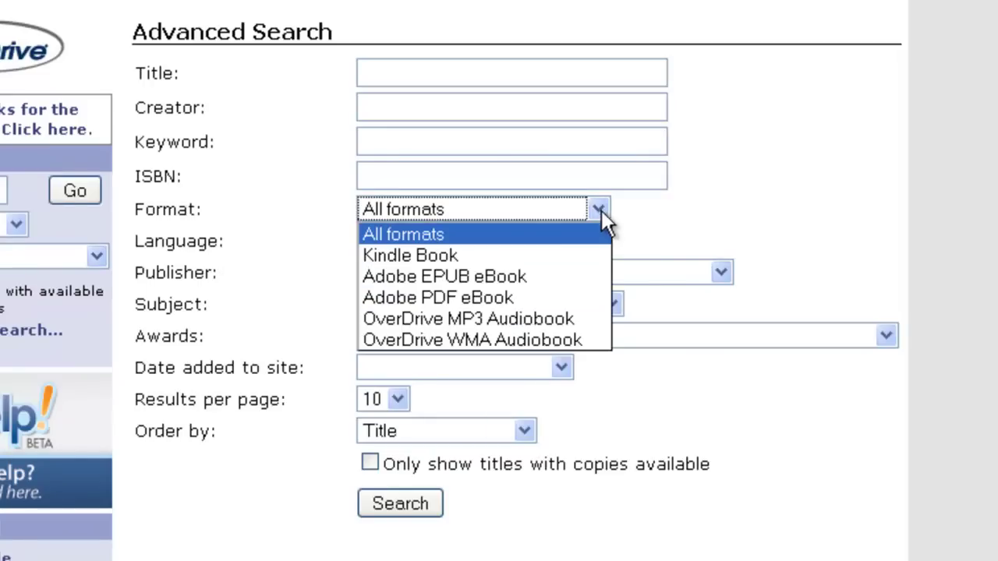
left_click(535, 314)
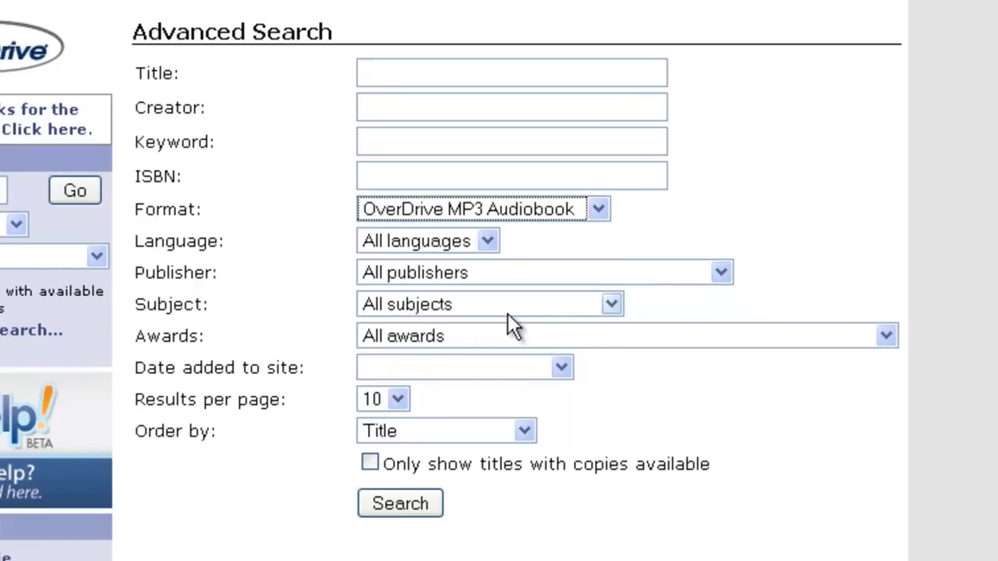
left_click(369, 464)
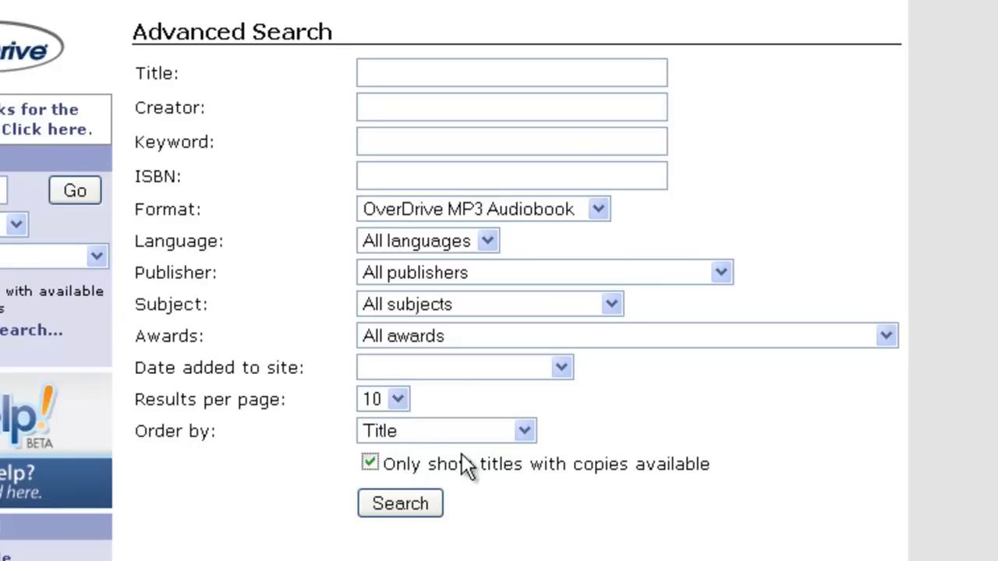
left_click(428, 513)
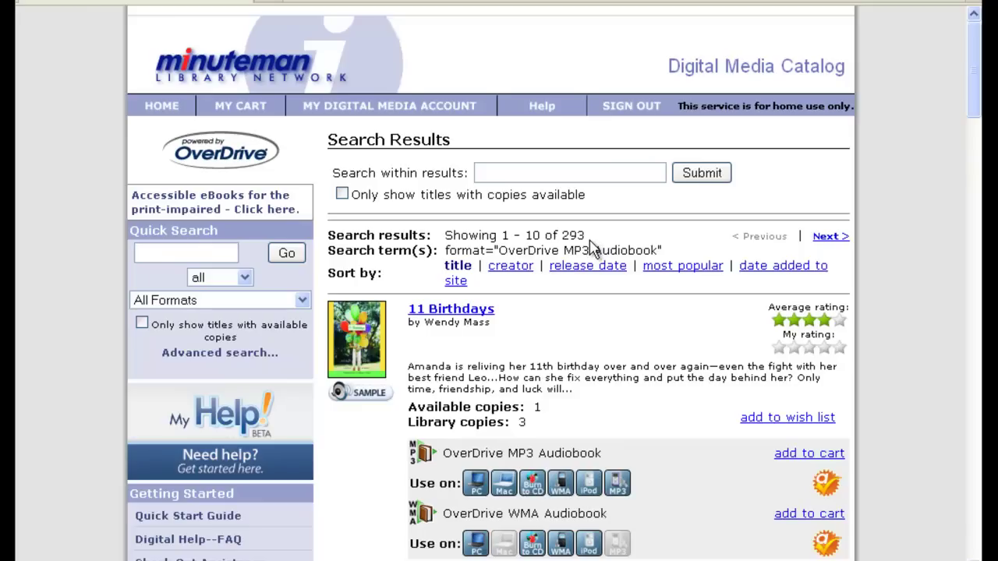
left_click_drag(588, 235, 563, 235)
left_click(574, 300)
left_click_drag(977, 109, 977, 158)
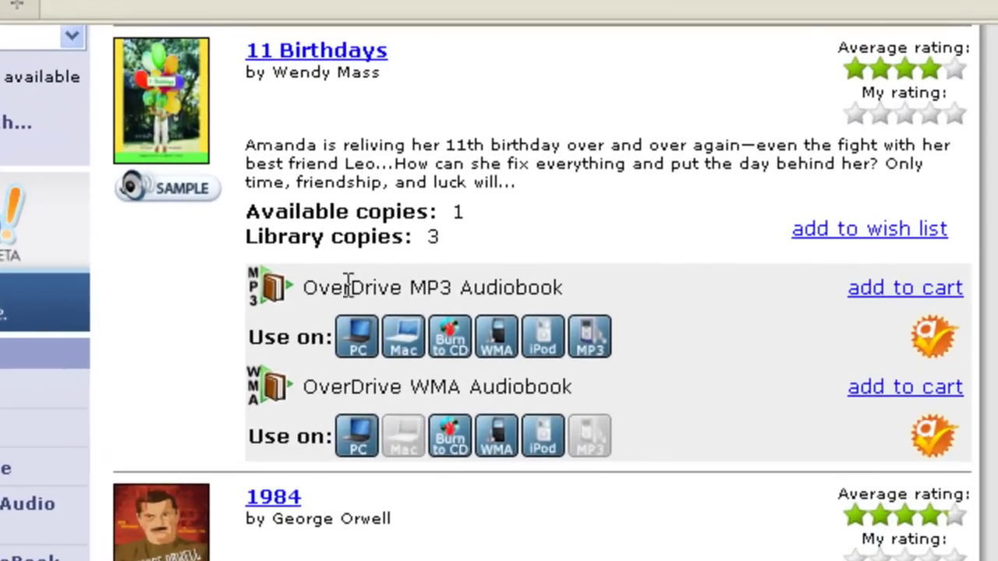
left_click_drag(411, 287, 564, 287)
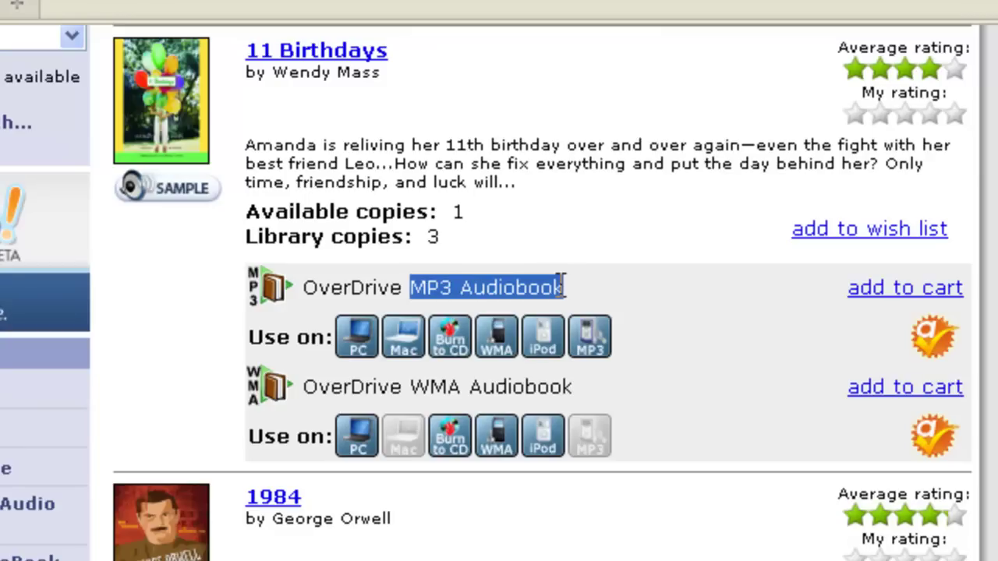
left_click_drag(411, 387, 575, 388)
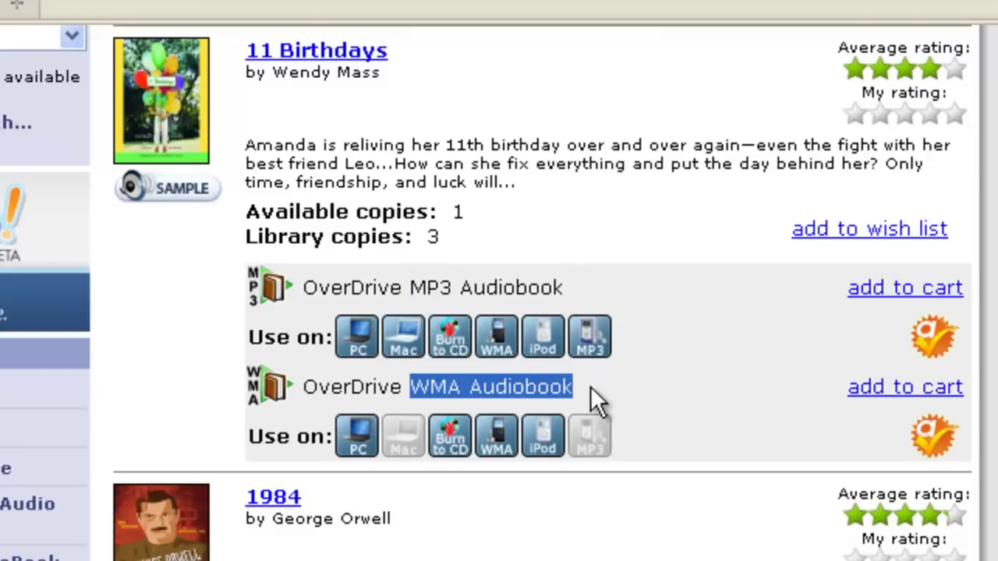
left_click(576, 387)
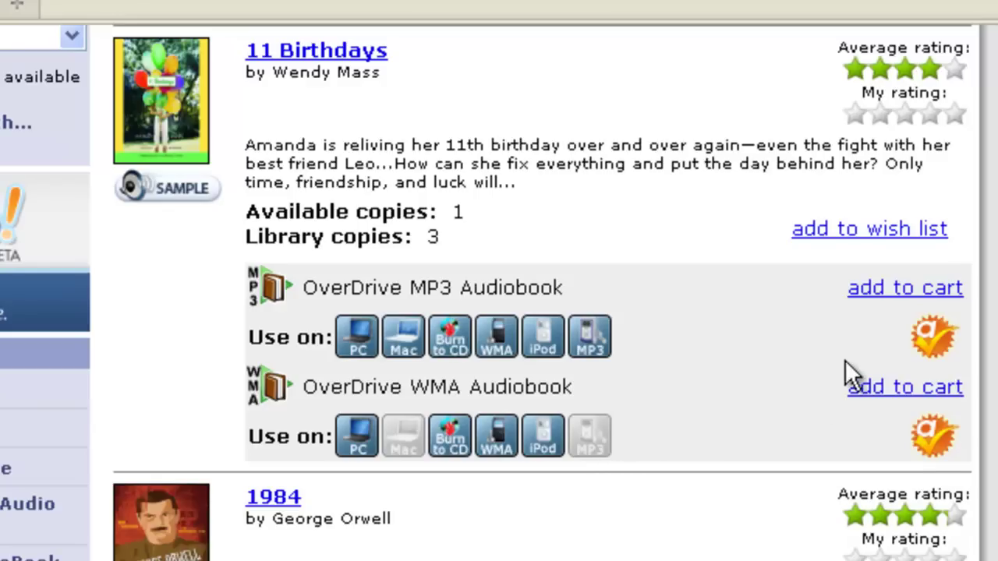
mouse_move(962, 343)
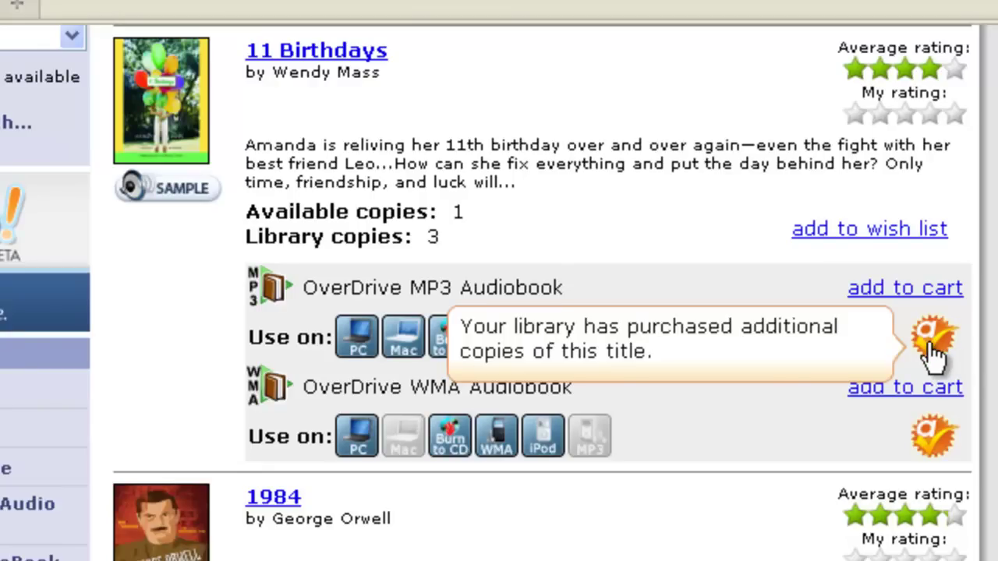
scroll(499, 288, "down", 3)
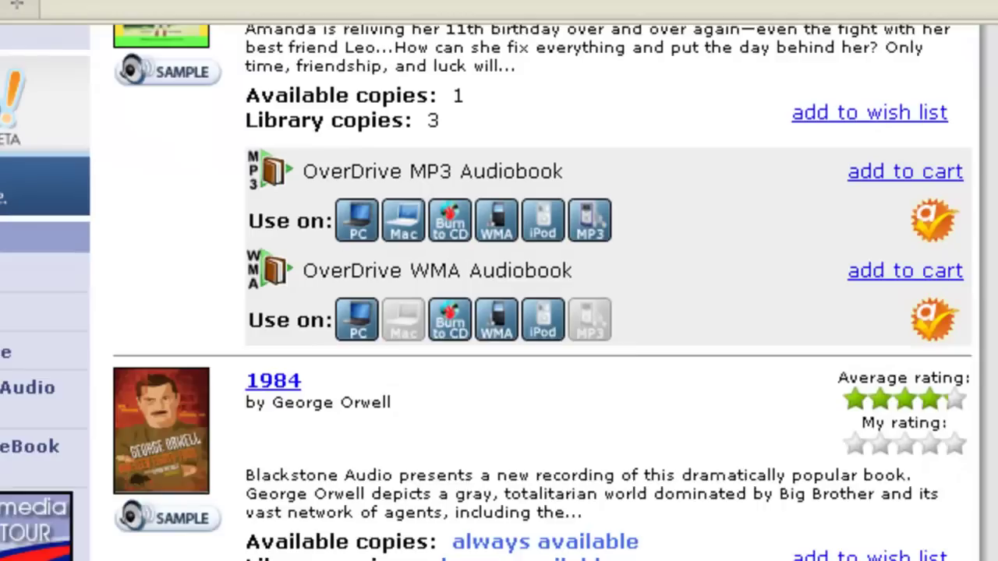
scroll(499, 289, "down", 7)
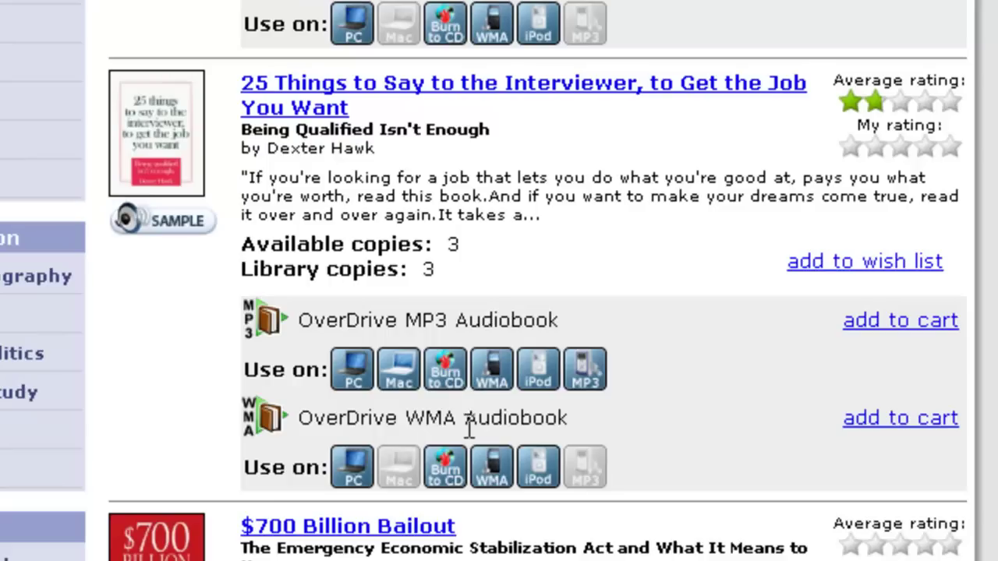
- Add the 25 Things to Say to the Interviewer MP3 audiobook to the cart and proceed to checkout
left_click(861, 331)
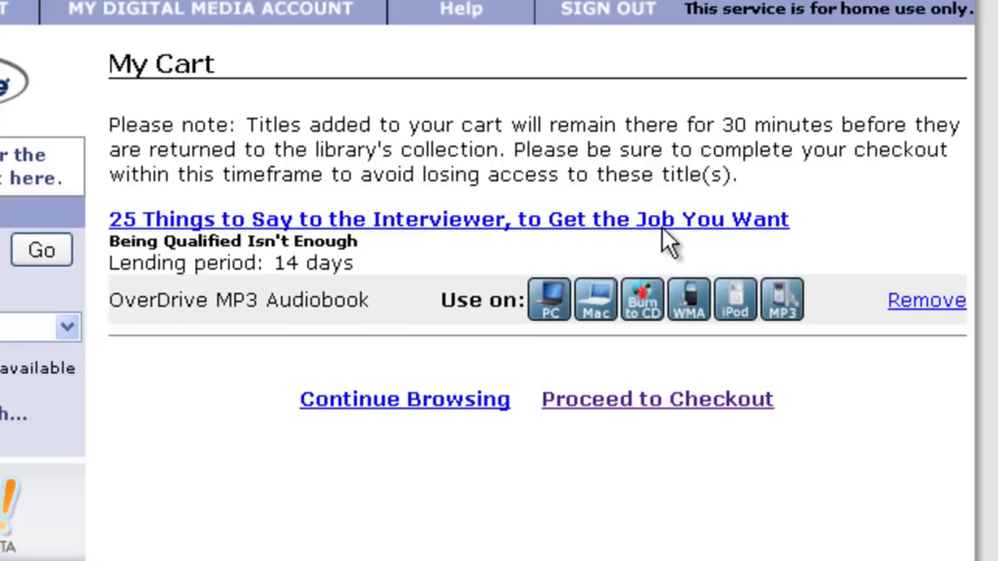
left_click_drag(725, 124, 762, 140)
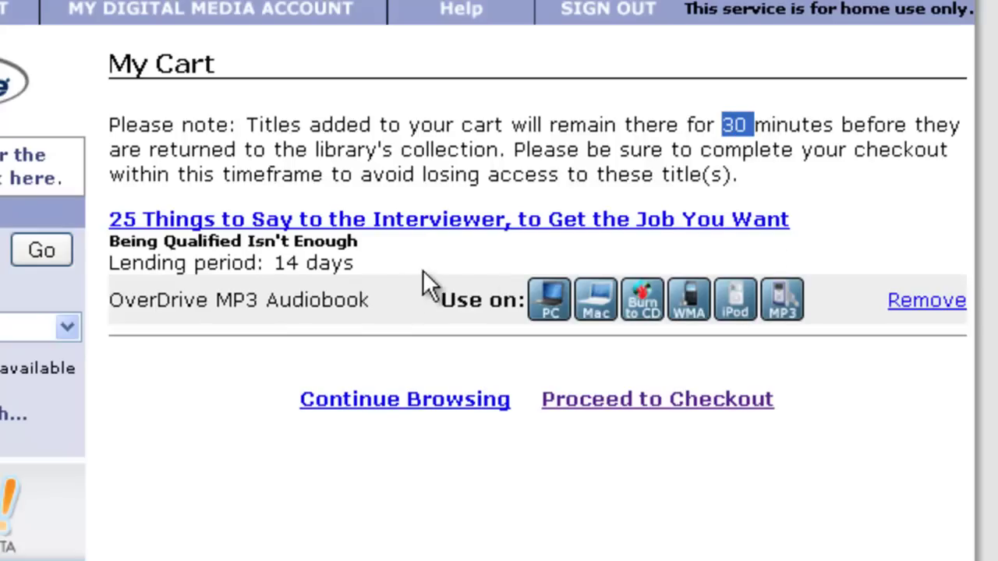
left_click(395, 351)
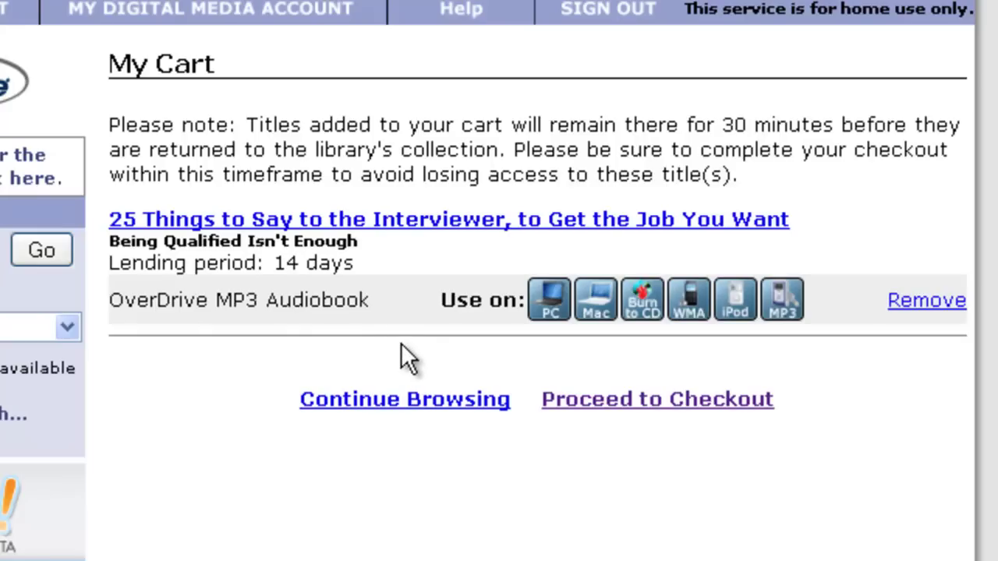
left_click(607, 407)
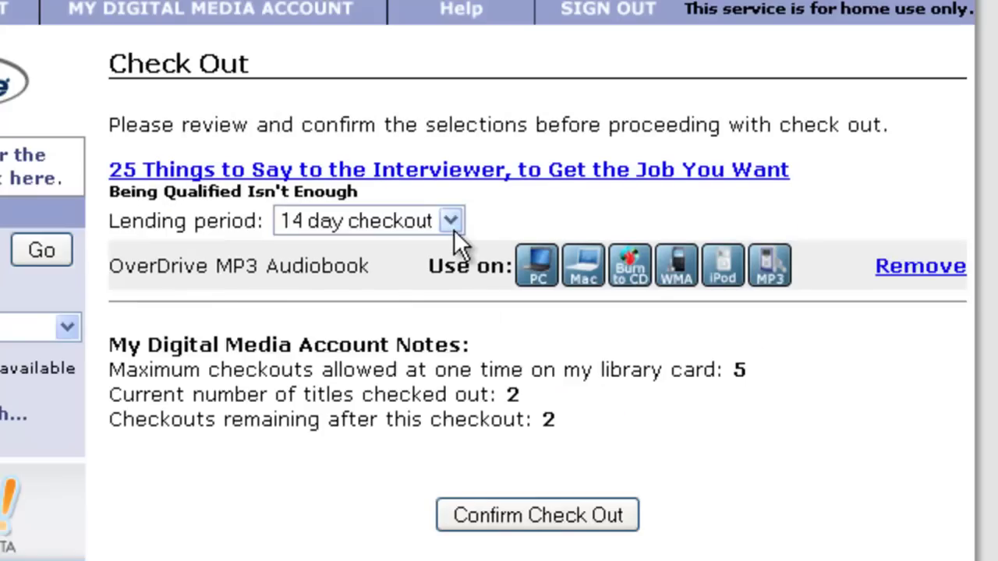
- Choose a 7 day checkout lending period and confirm the checkout
left_click(454, 229)
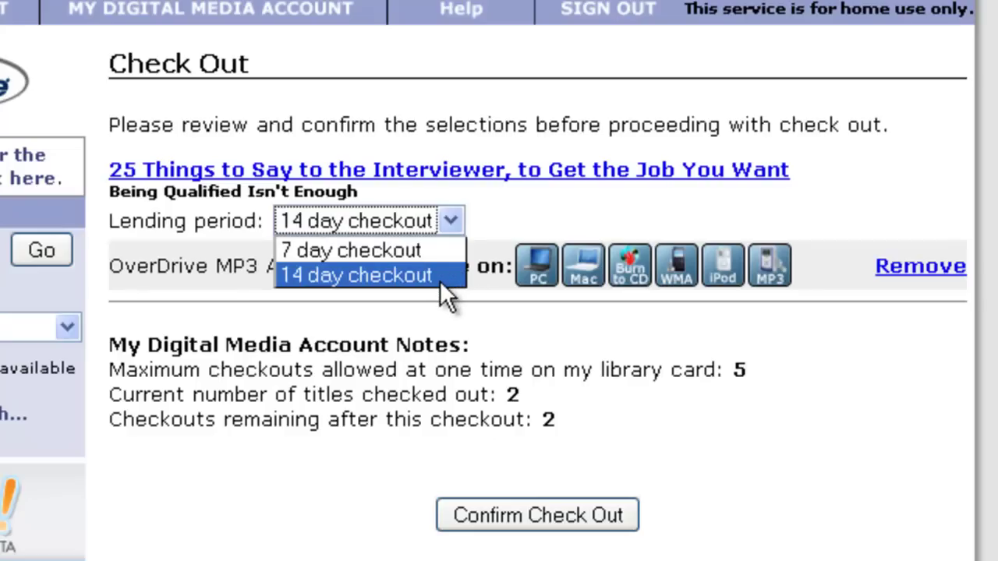
left_click(409, 250)
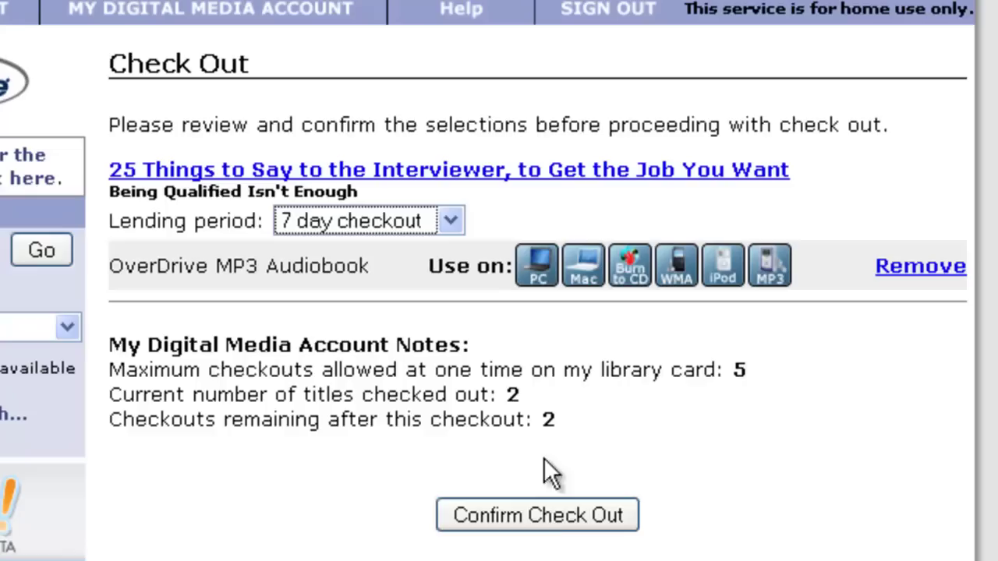
left_click(565, 524)
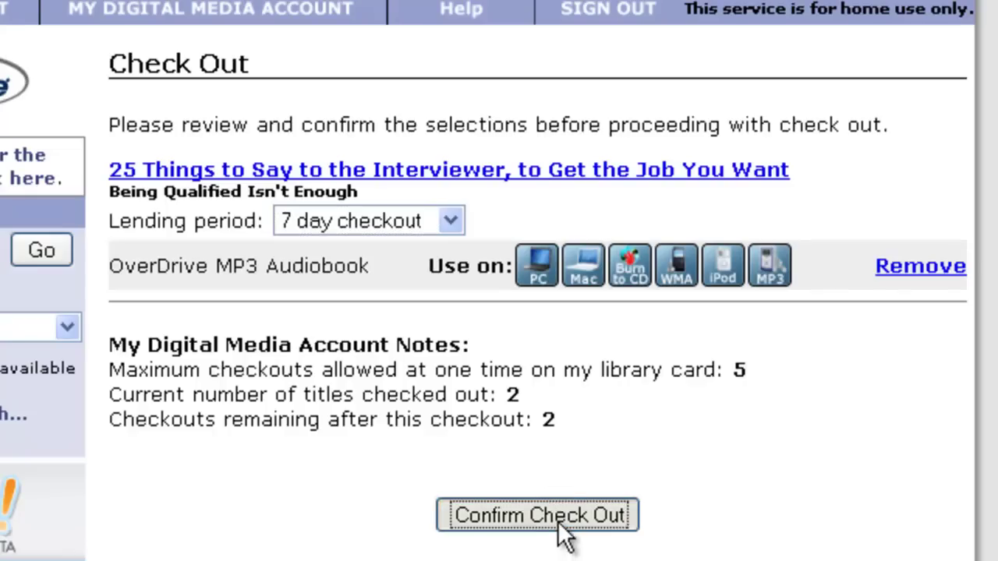